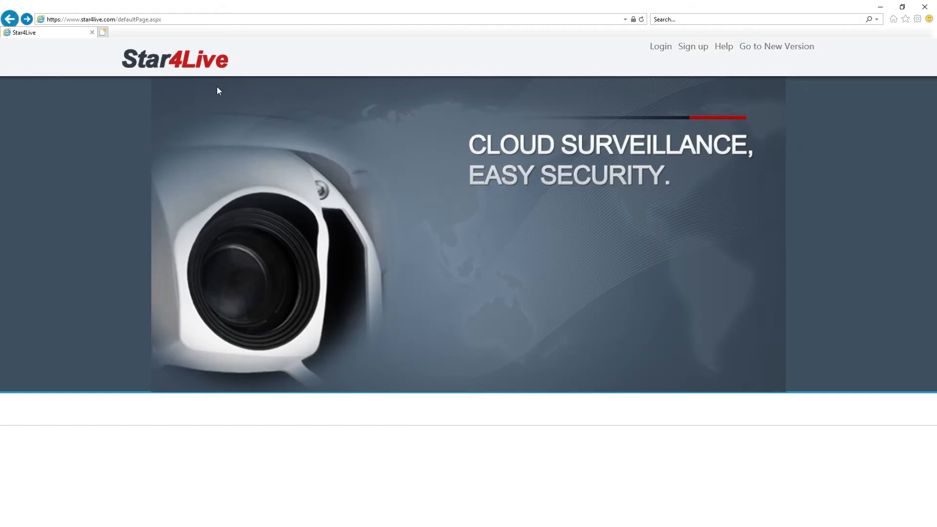
# Look over the portal's sign-up form, help documents and new-portal option from the home page
pyautogui.click(691, 49)
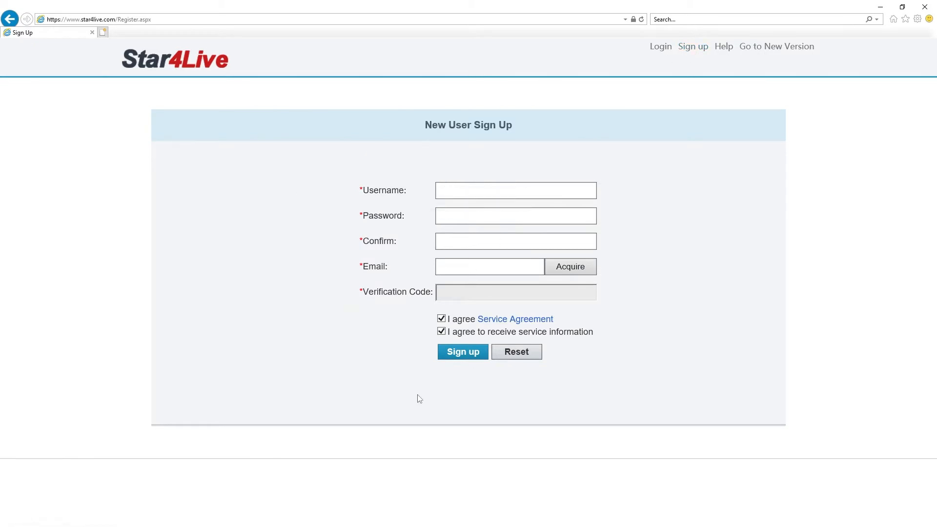
pyautogui.click(9, 19)
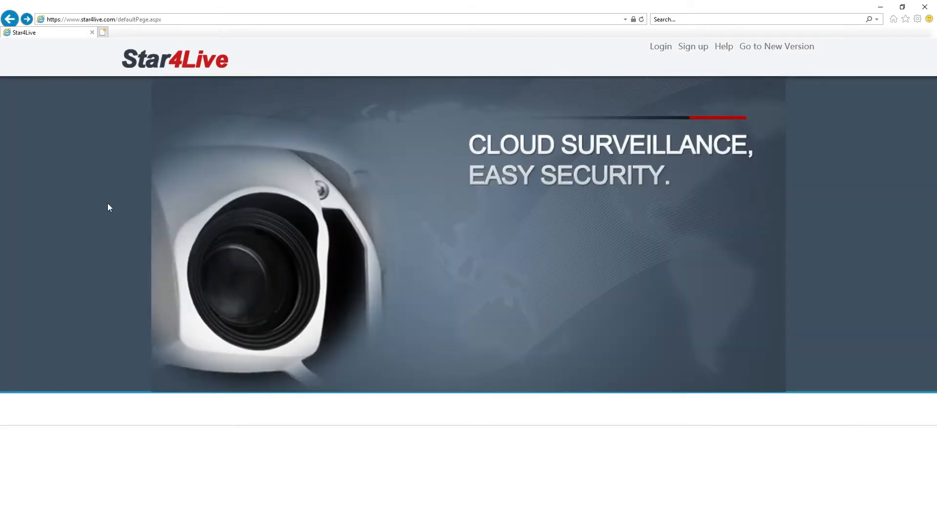
pyautogui.click(724, 51)
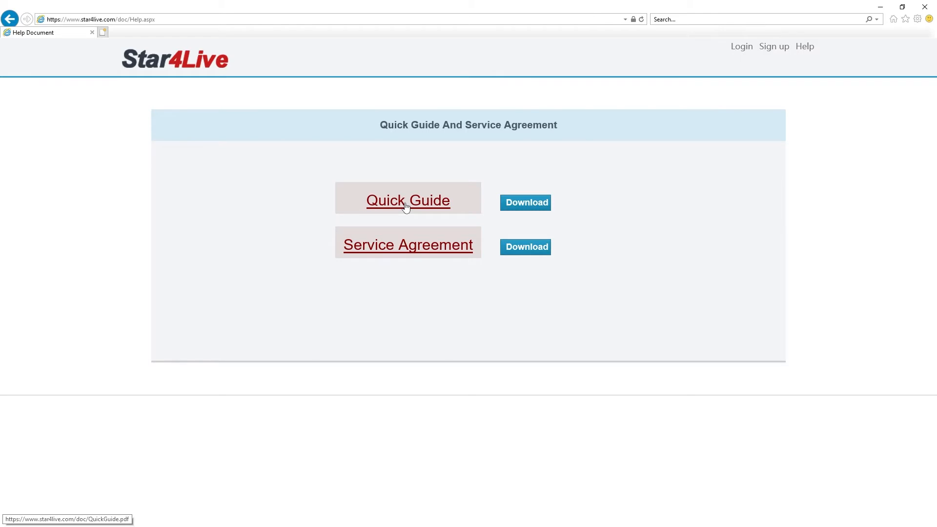
pyautogui.click(10, 19)
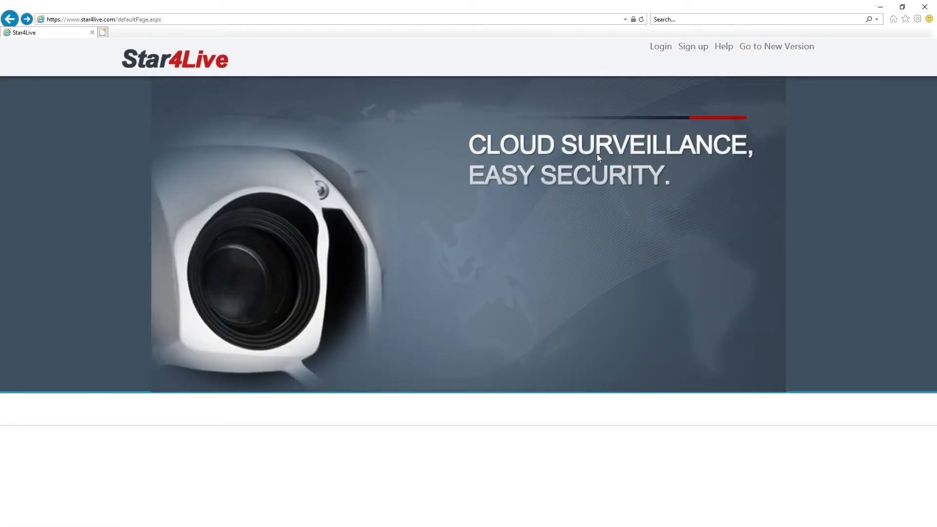
pyautogui.click(769, 50)
# Log in with the account email and password
pyautogui.click(661, 51)
pyautogui.click(429, 191)
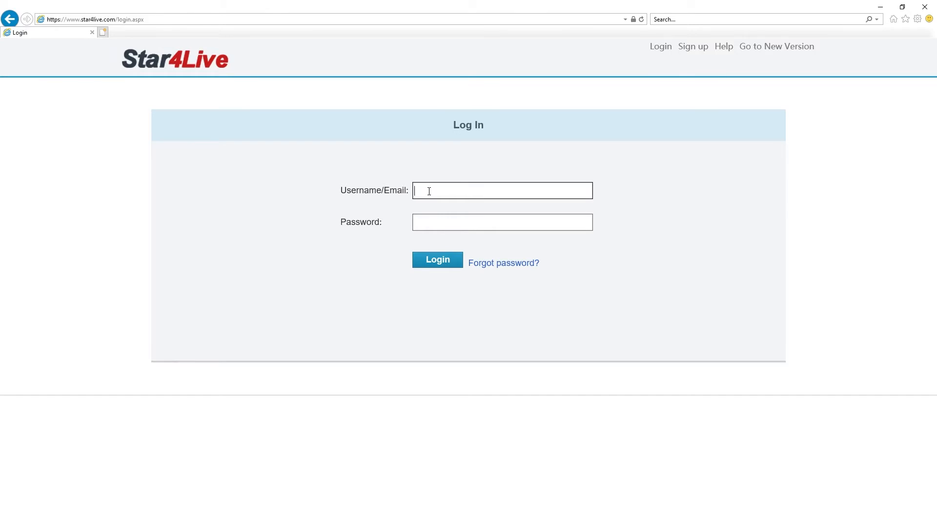
pyautogui.press('Tab')
pyautogui.write('*********')
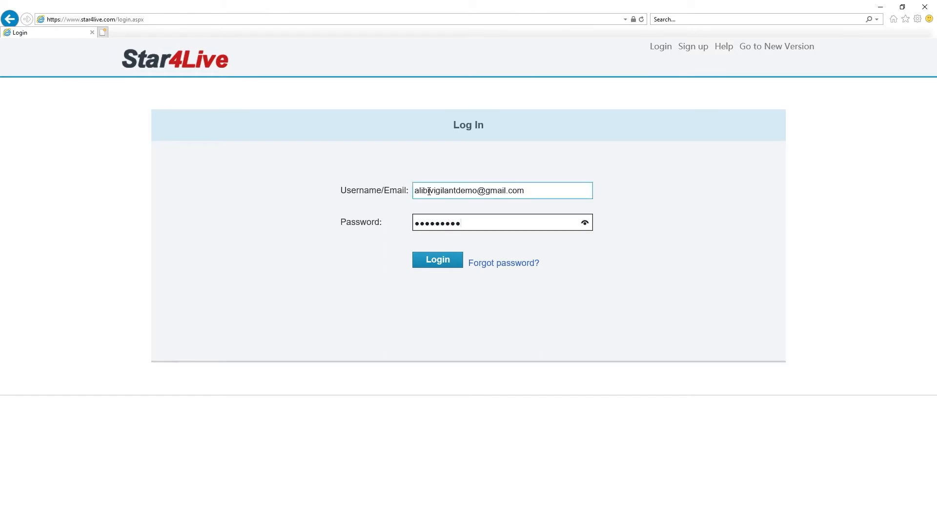
pyautogui.click(432, 261)
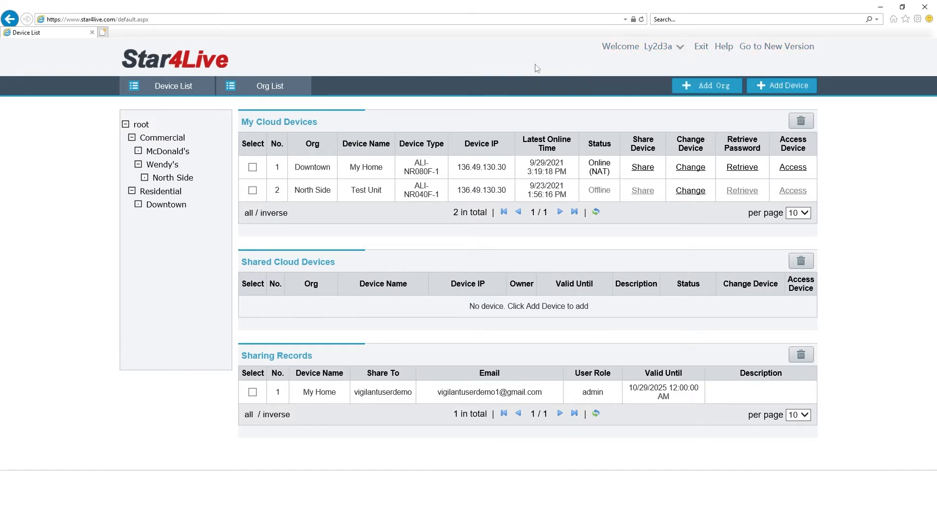
# View the account's login history from the Welcome menu, then return to the device list
pyautogui.moveTo(634, 48)
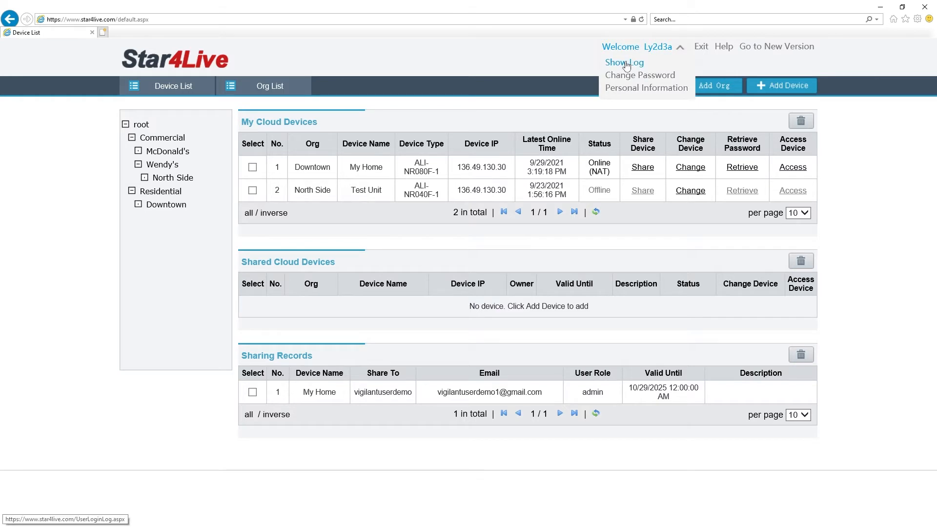
pyautogui.click(627, 66)
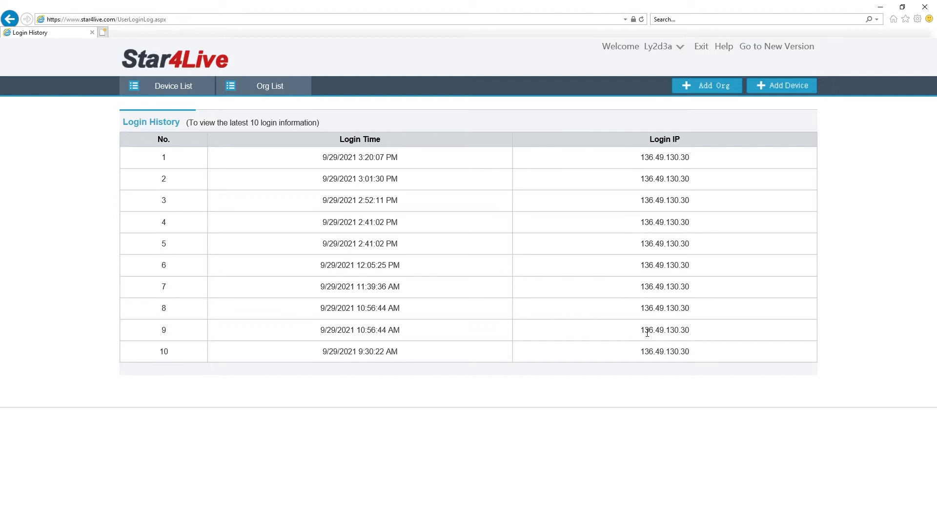
pyautogui.click(10, 19)
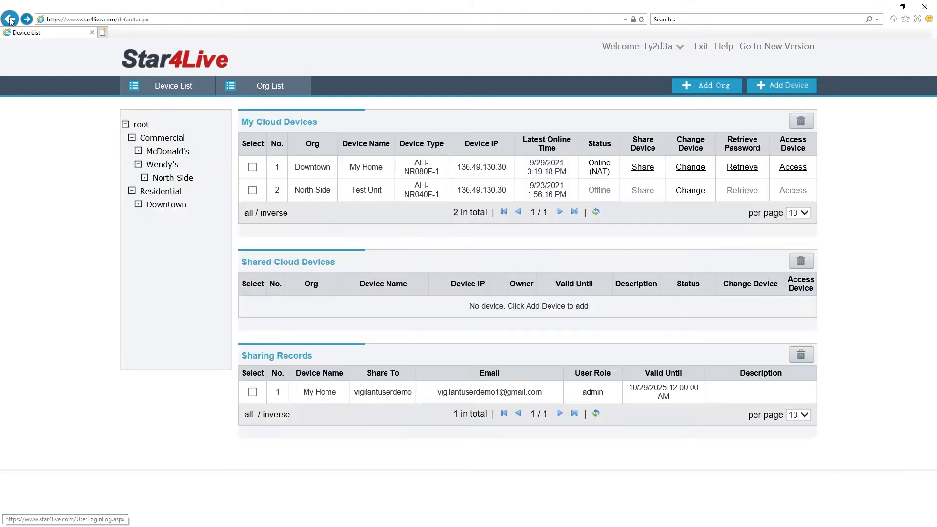
# Check the Change Password page, then open Personal Information from the Welcome menu
pyautogui.moveTo(625, 49)
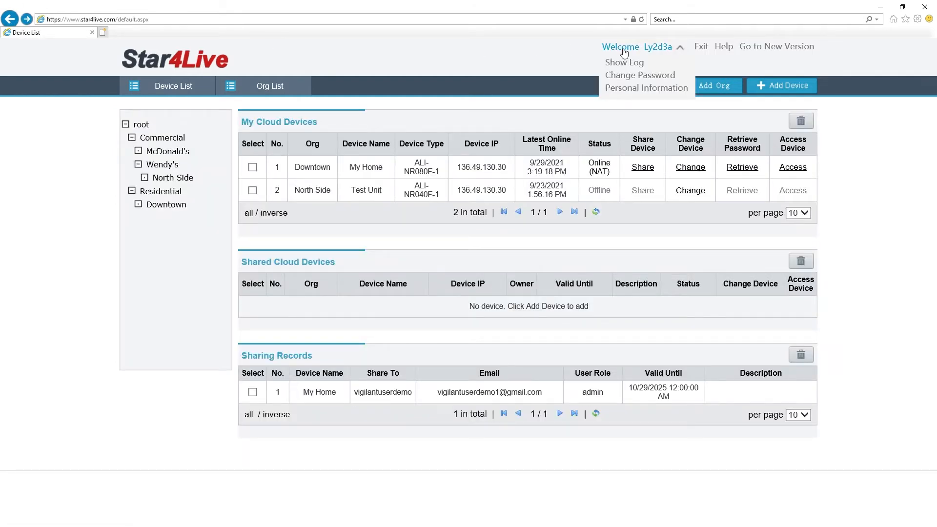
pyautogui.click(628, 79)
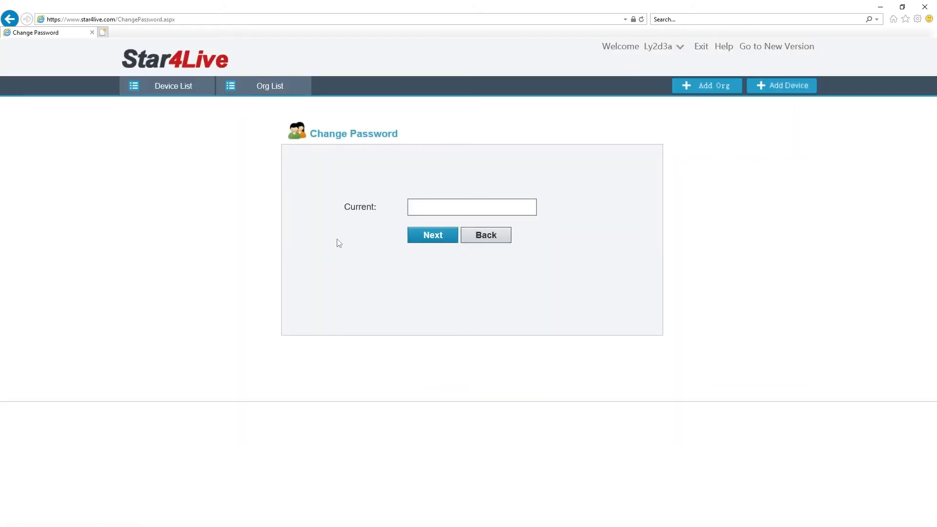
pyautogui.click(10, 19)
pyautogui.moveTo(634, 53)
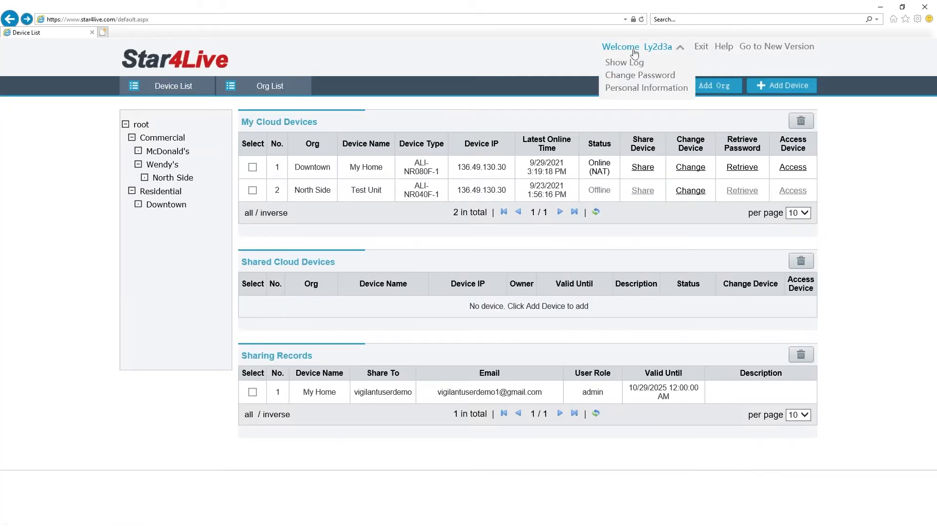
pyautogui.click(630, 88)
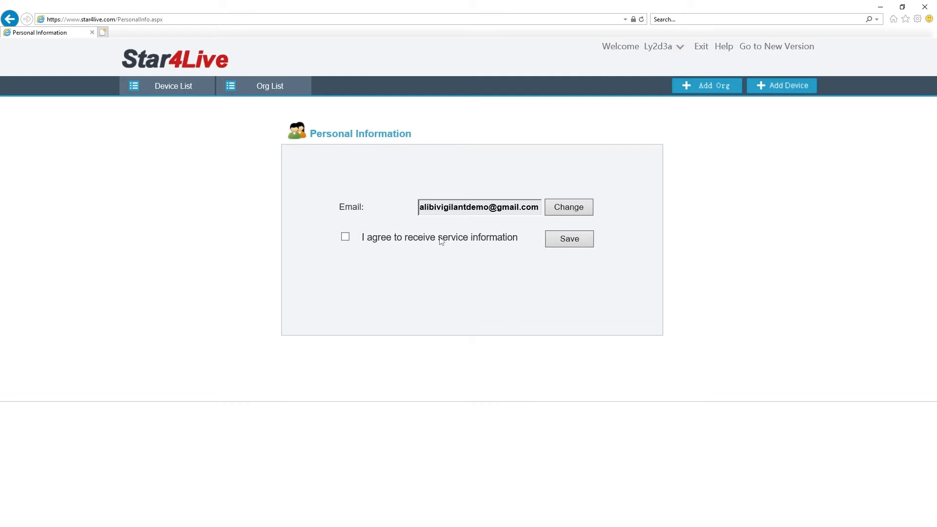
# Go back to the Device List showing My Home, Test Unit and the one sharing record
pyautogui.click(10, 18)
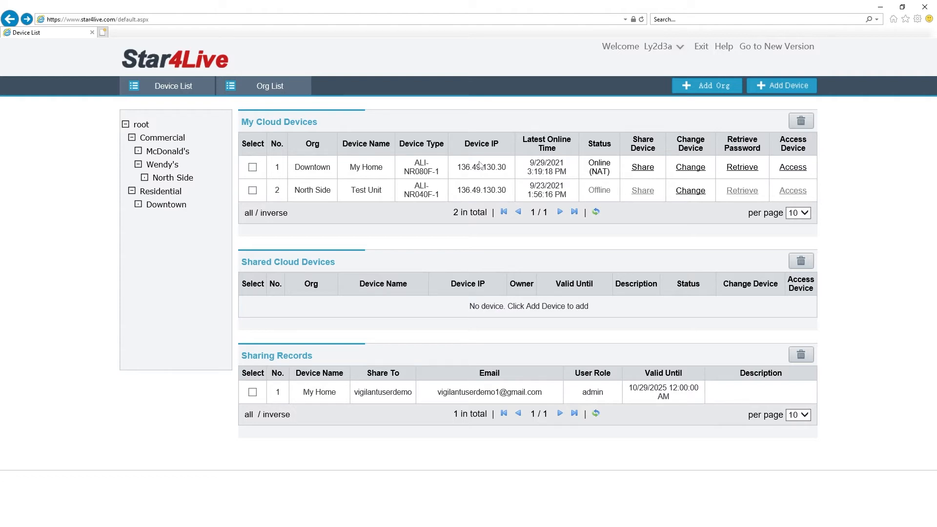
pyautogui.click(643, 168)
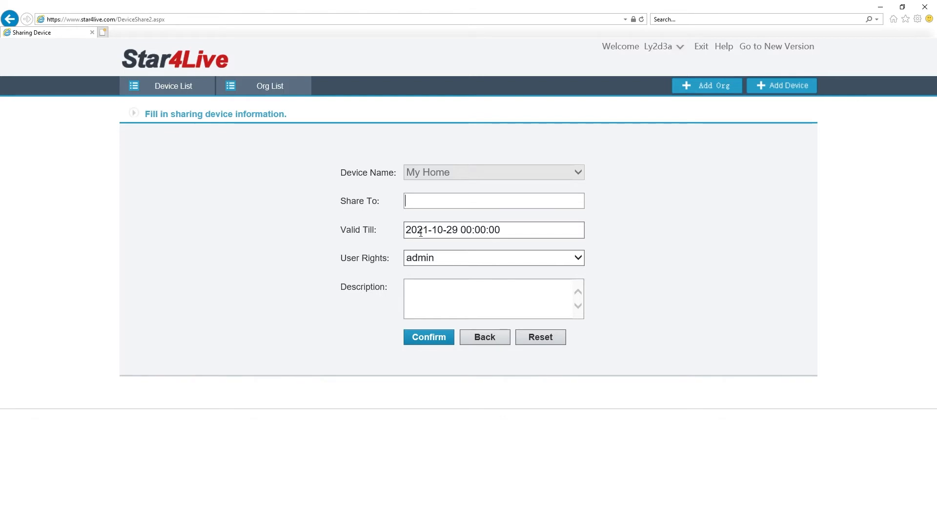
pyautogui.moveTo(417, 231); pyautogui.dragTo(429, 234)
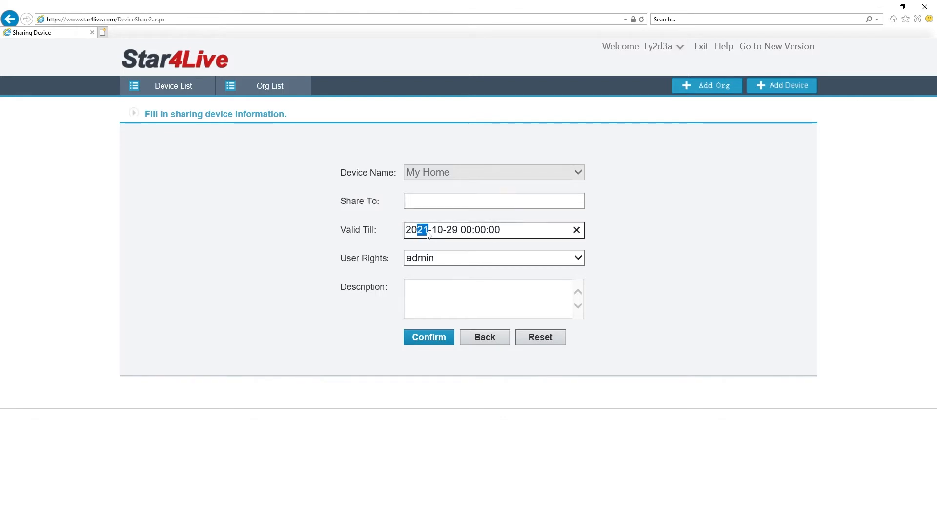
pyautogui.write('30')
pyautogui.moveTo(418, 261)
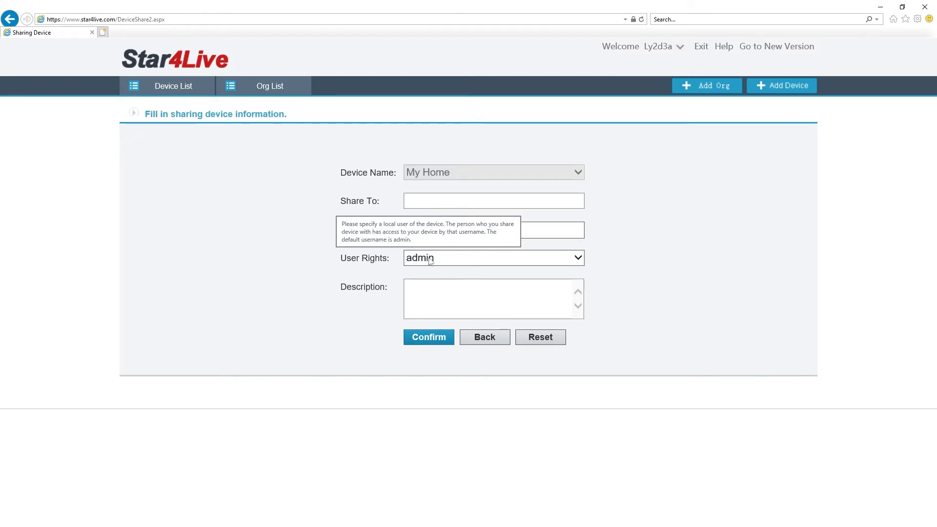
pyautogui.click(430, 261)
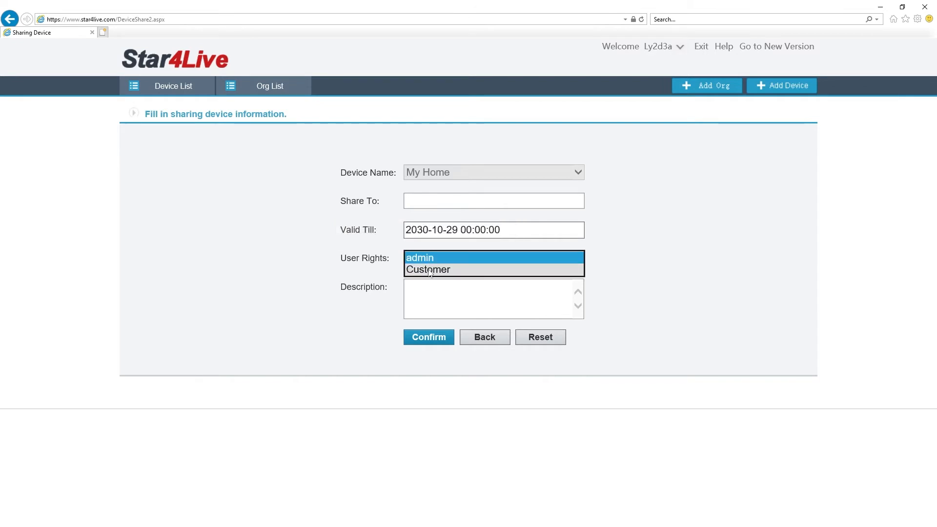
pyautogui.click(430, 270)
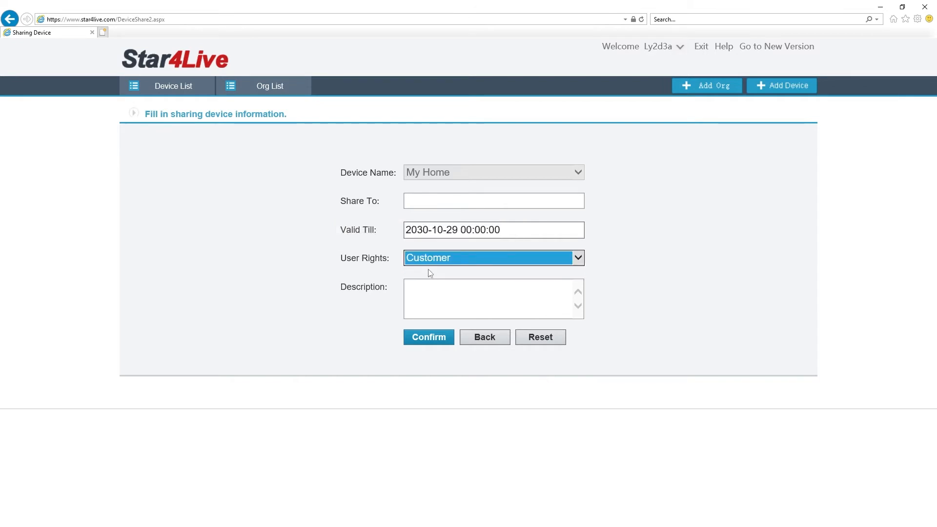
pyautogui.click(430, 274)
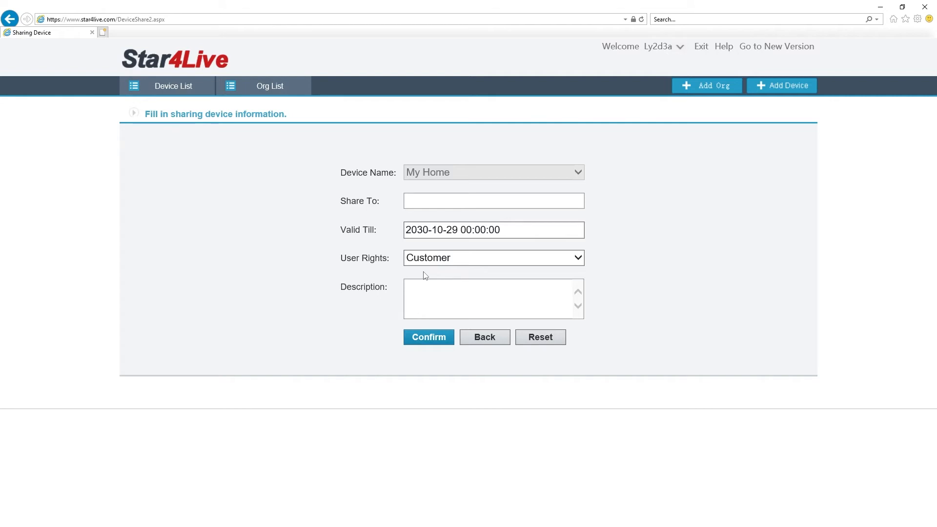
pyautogui.click(485, 338)
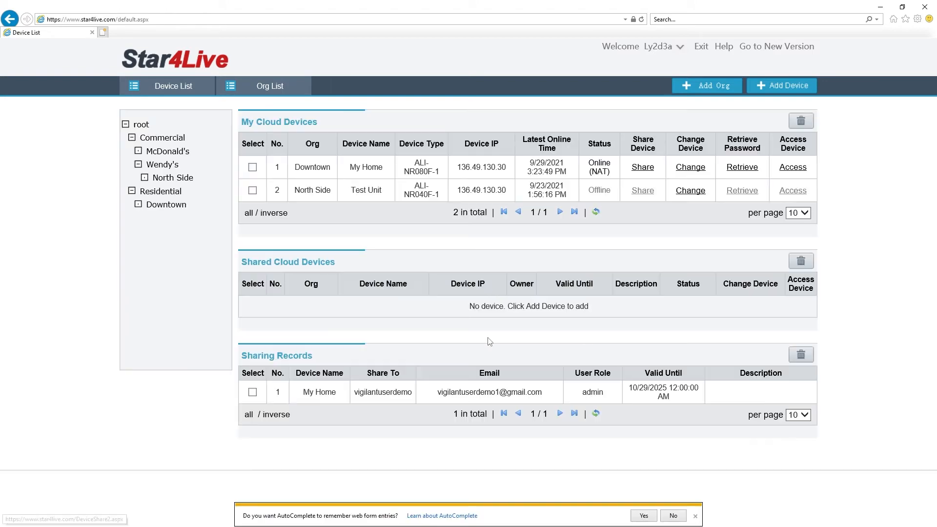
# Open My Home's Change Device form and leave it unsaved, back to the Device List
pyautogui.click(690, 167)
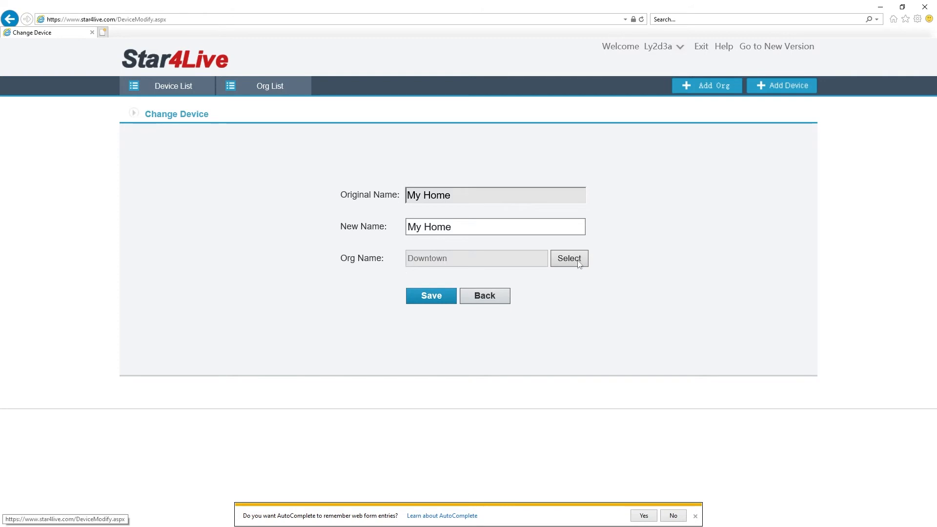
pyautogui.click(489, 301)
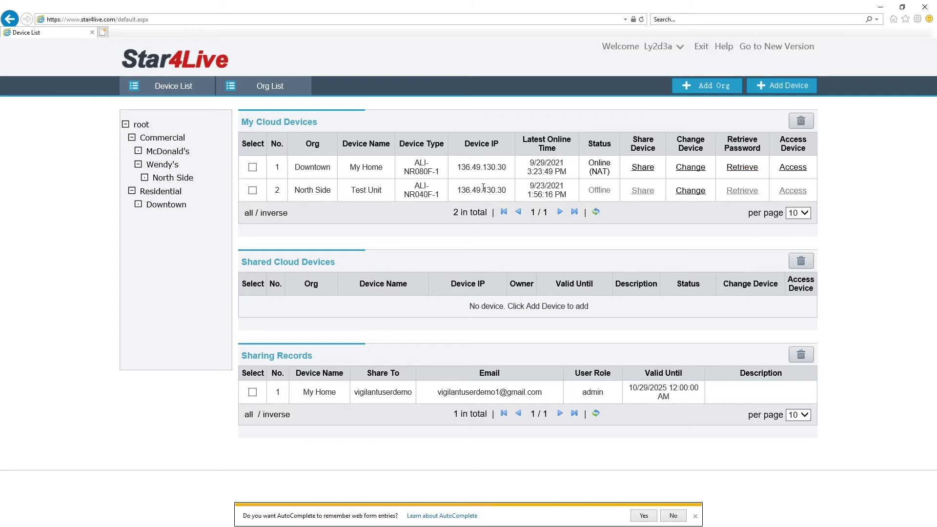
pyautogui.click(742, 168)
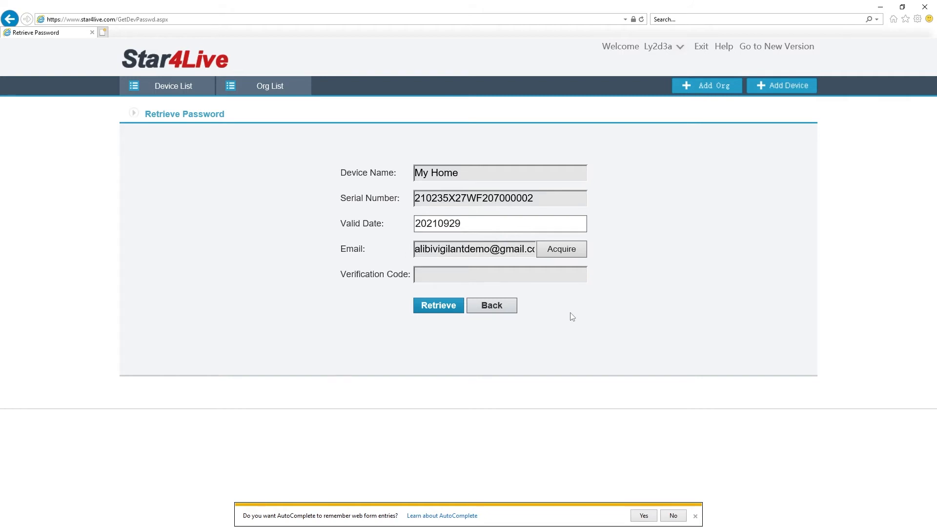
pyautogui.click(504, 306)
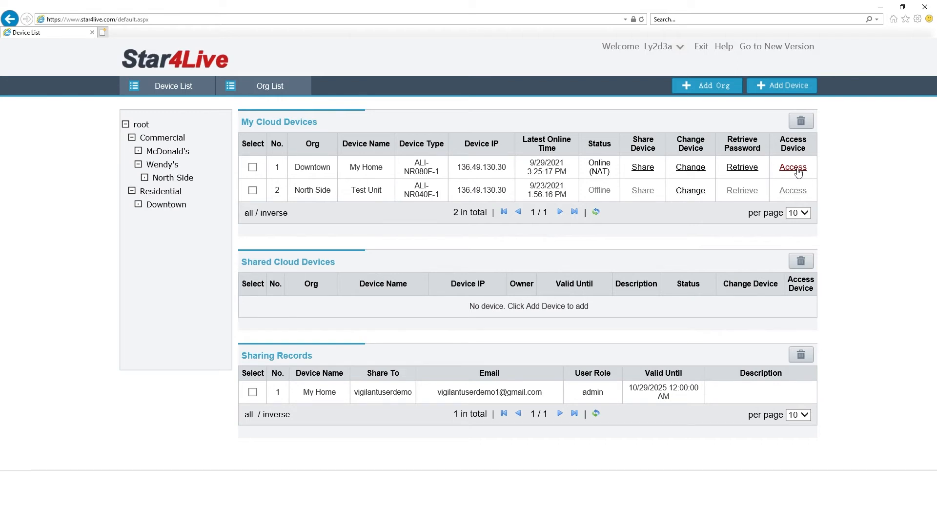
# Open My Home's NVR web interface, start IP Camera 01 live view, then stop all streams
pyautogui.click(793, 167)
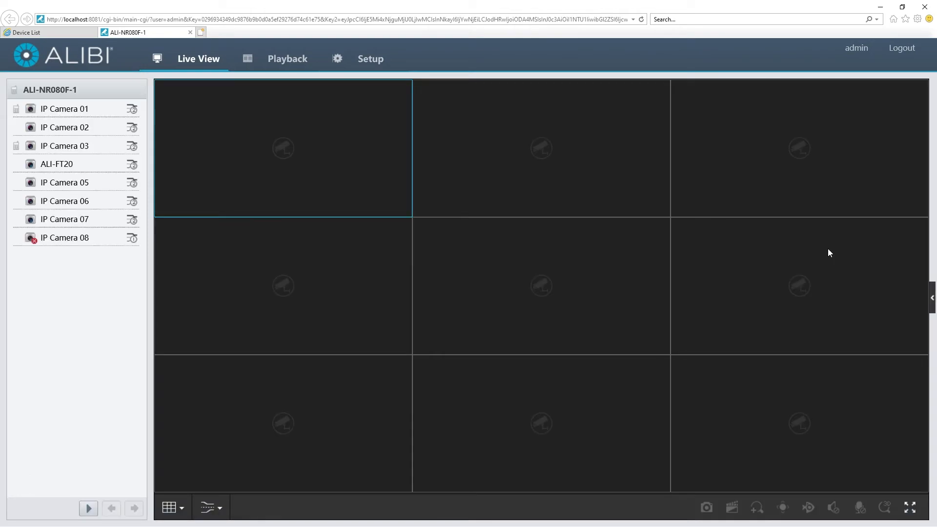
pyautogui.click(32, 111)
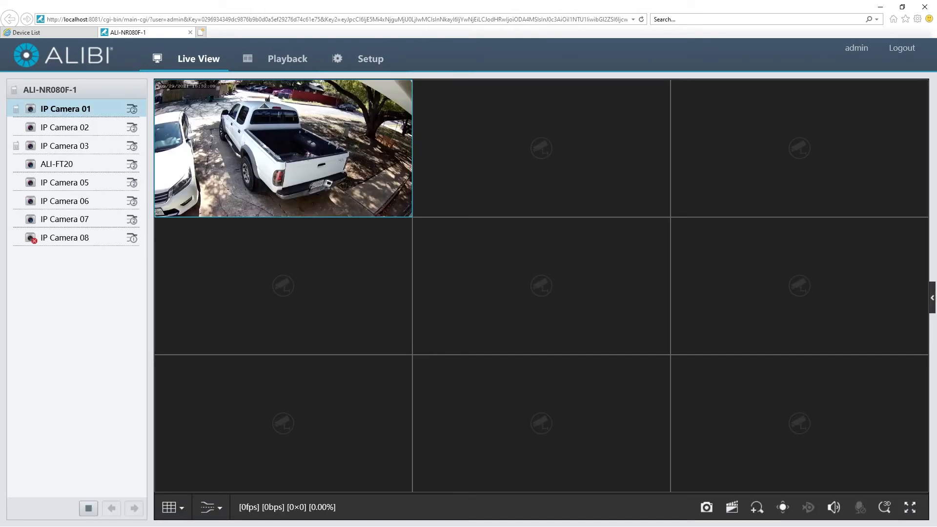
pyautogui.click(88, 509)
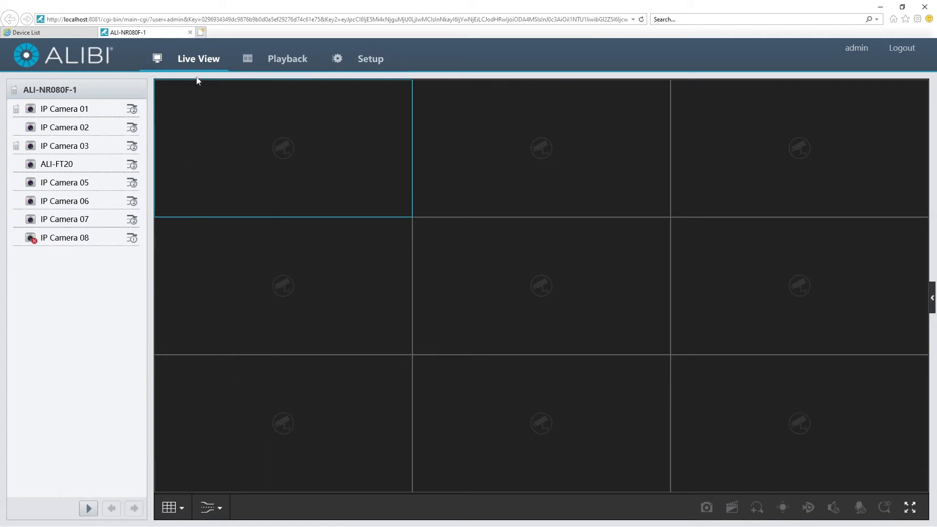
# Browse the NVR's Playback, Camera > Advanced and Maintenance pages, then return to the Device List tab
pyautogui.click(282, 66)
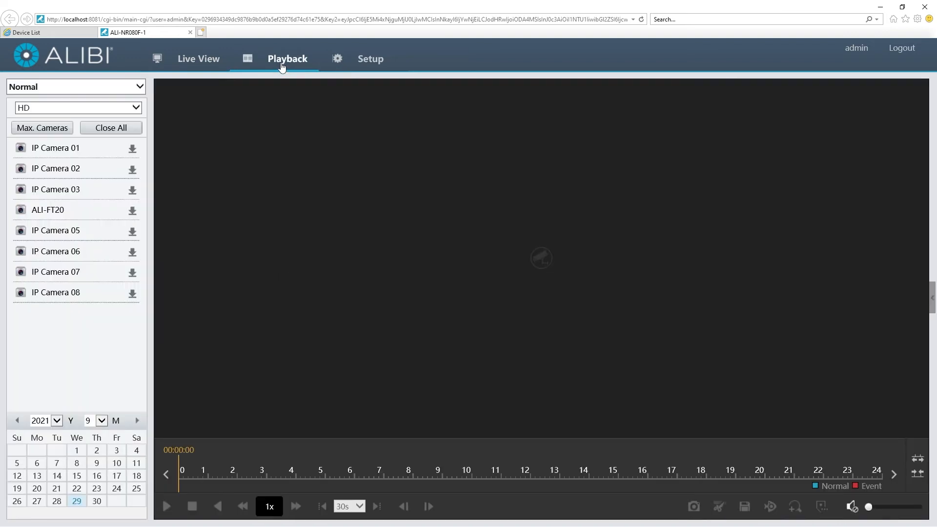
pyautogui.click(372, 62)
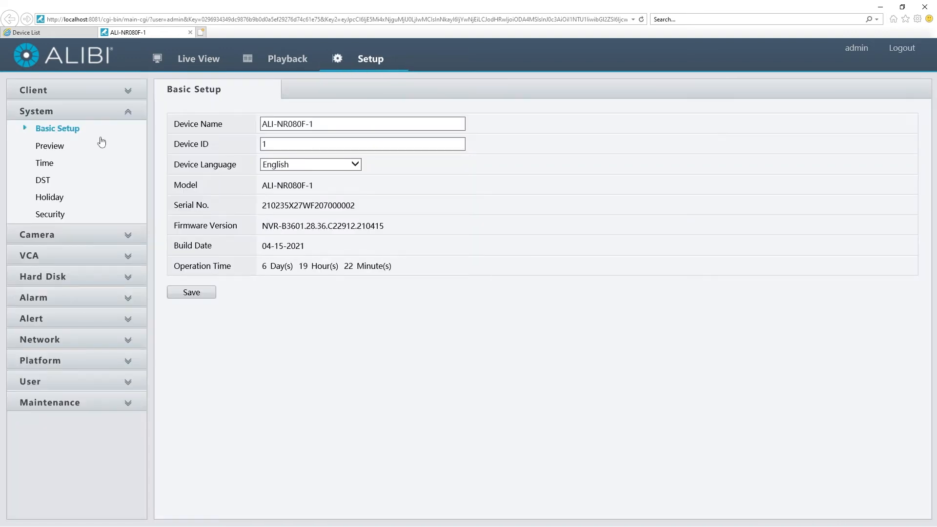
pyautogui.click(29, 236)
pyautogui.click(315, 94)
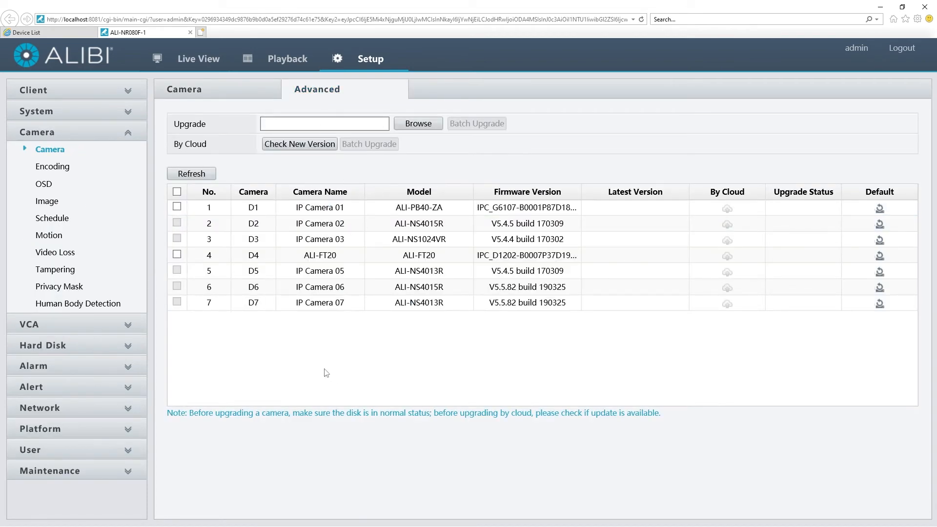
pyautogui.click(43, 474)
pyautogui.click(61, 421)
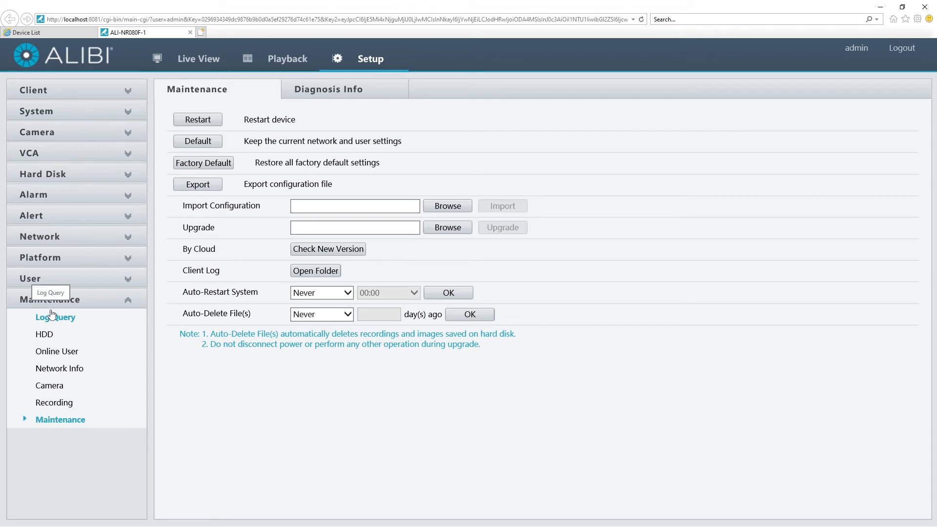
pyautogui.click(53, 32)
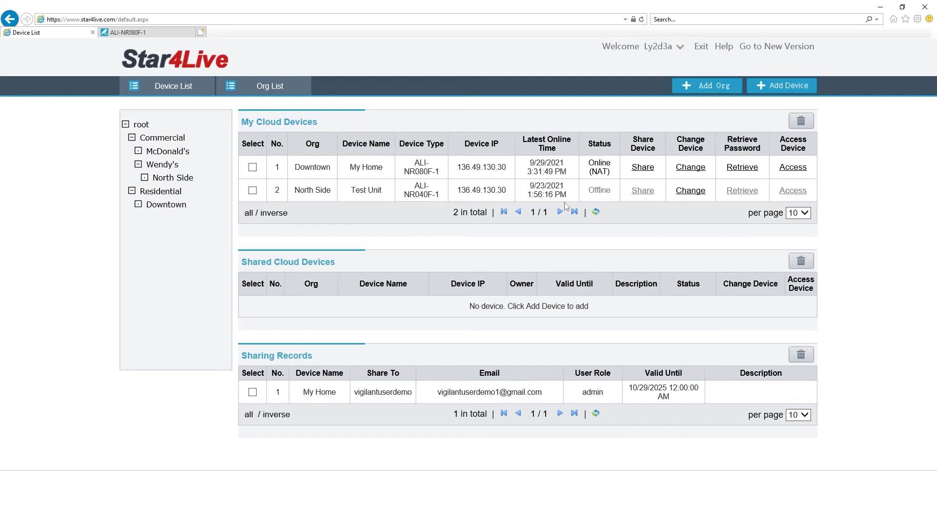
# Open the Org List and collapse the Commercial and Residential tree branches
pyautogui.click(264, 89)
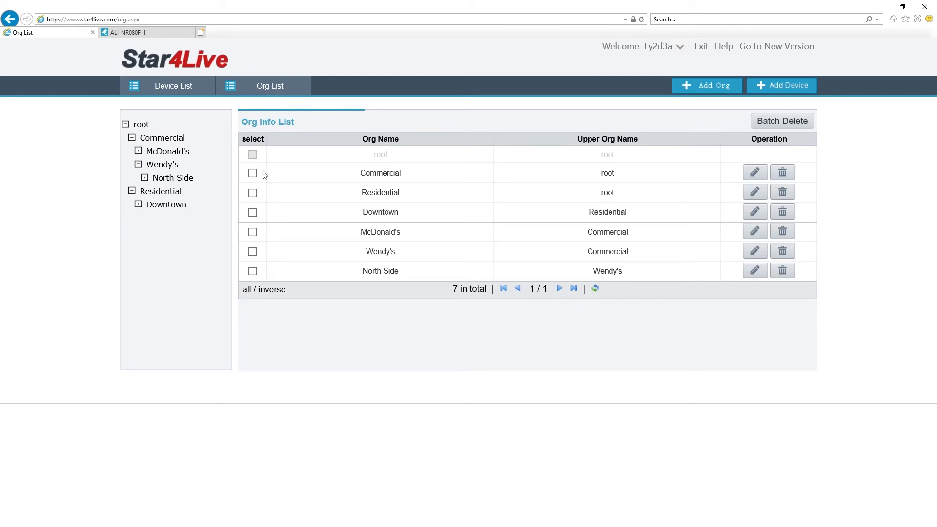
pyautogui.click(132, 138)
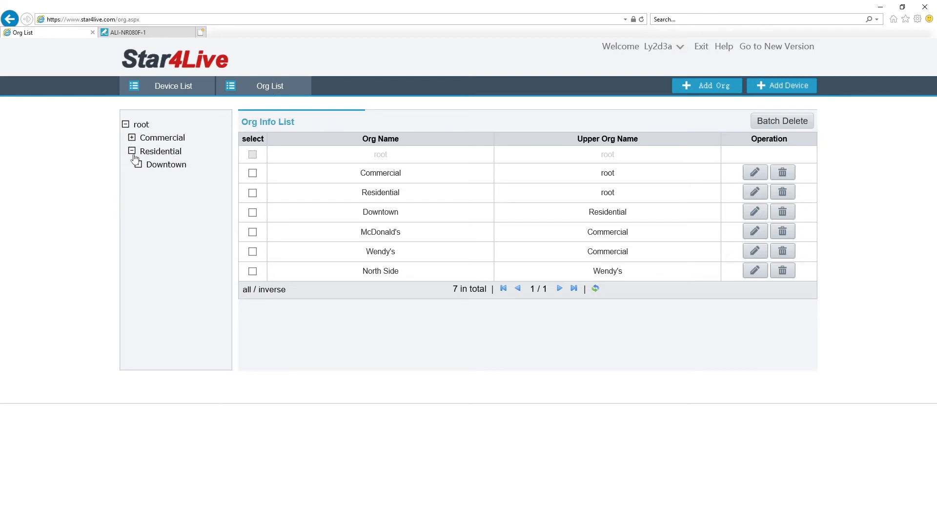
pyautogui.click(132, 151)
# Create a new org named 'Family' under root
pyautogui.click(694, 94)
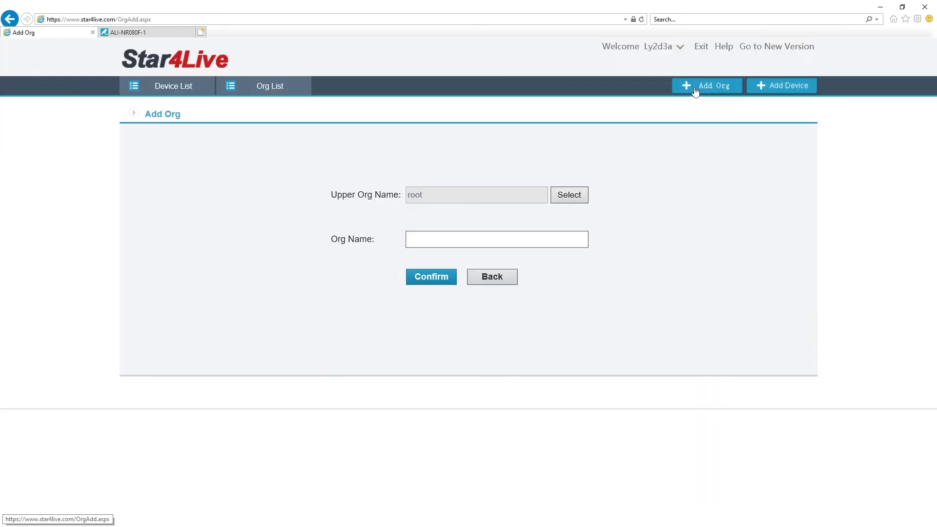
pyautogui.click(448, 235)
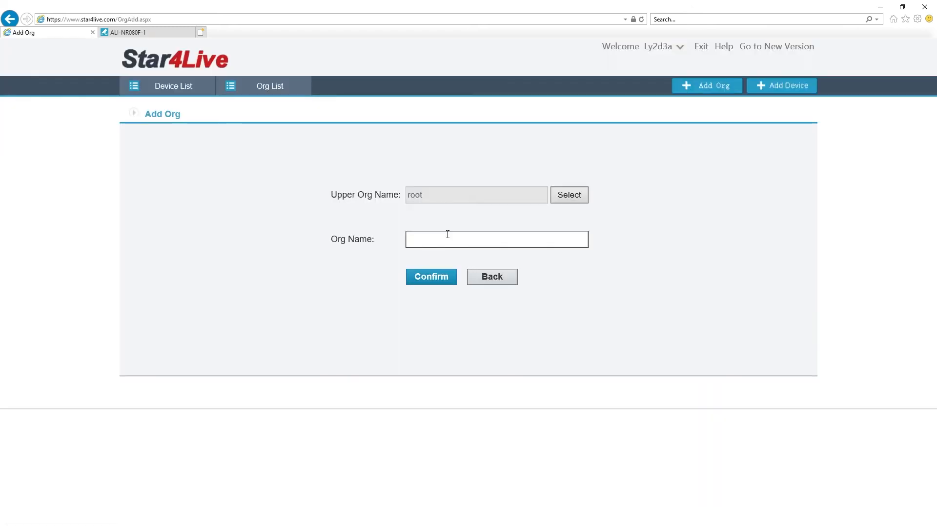
pyautogui.write('test')
pyautogui.press('BackSpace')
pyautogui.press('BackSpace')
pyautogui.press('BackSpace')
pyautogui.press('BackSpace')
pyautogui.write('Family')
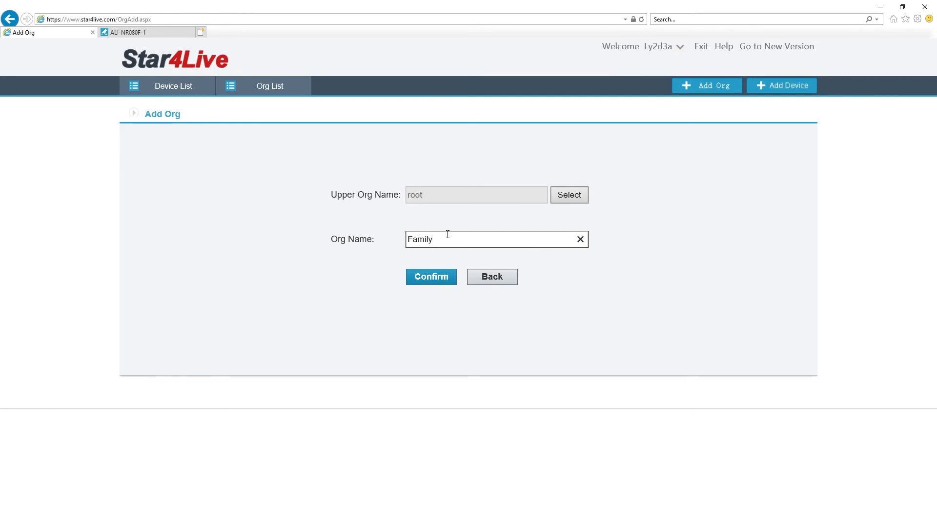
pyautogui.click(434, 276)
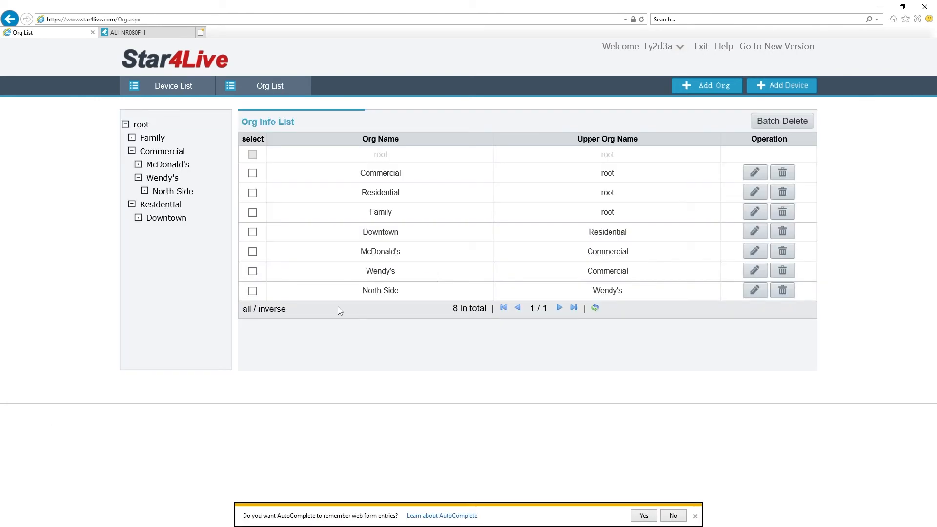
# Collapse and re-expand the Commercial branch, then go back to the Device List
pyautogui.click(131, 152)
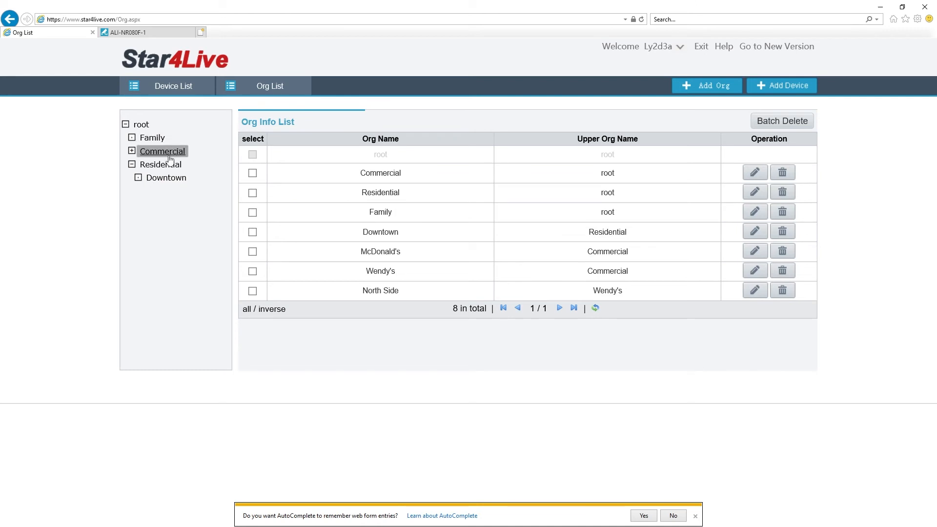
pyautogui.click(132, 151)
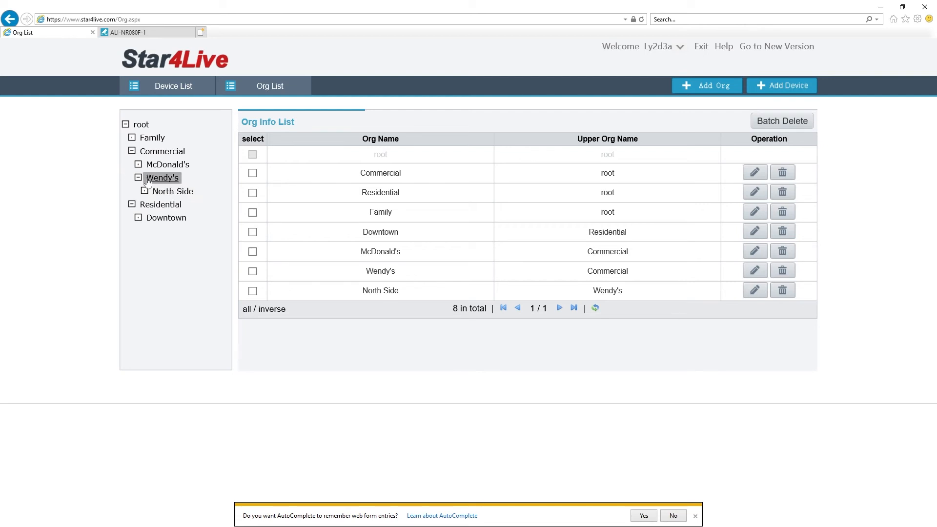
pyautogui.click(174, 90)
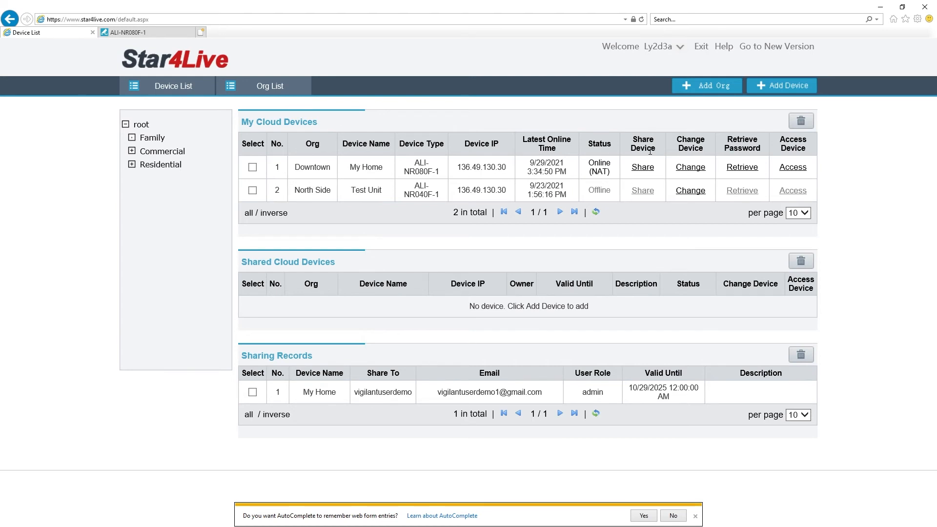
# Reassign My Home to the Family org and filter the device list to Family
pyautogui.click(690, 167)
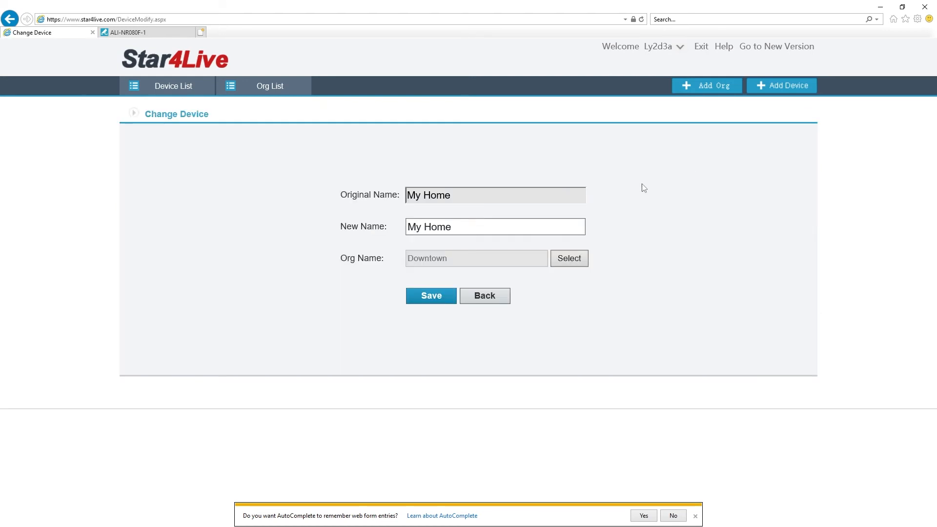
pyautogui.click(568, 261)
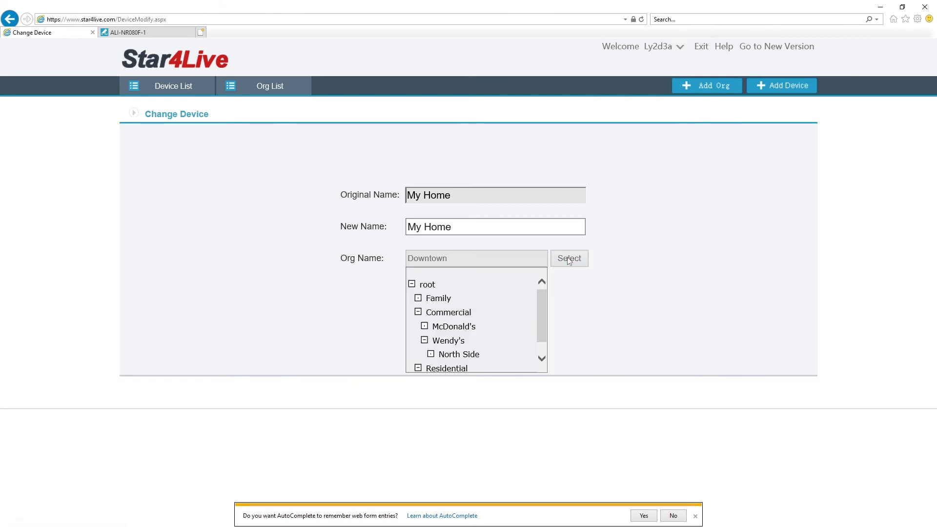
pyautogui.click(437, 301)
pyautogui.click(442, 301)
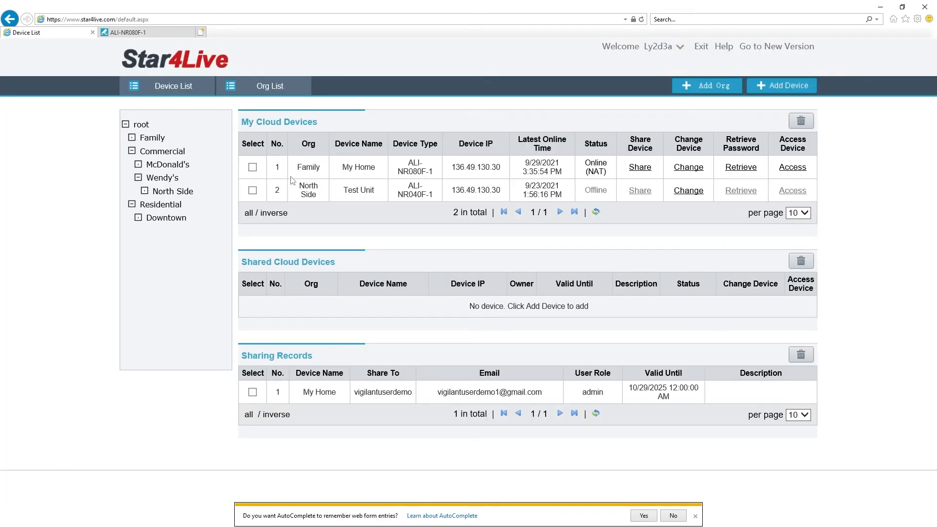
pyautogui.click(155, 152)
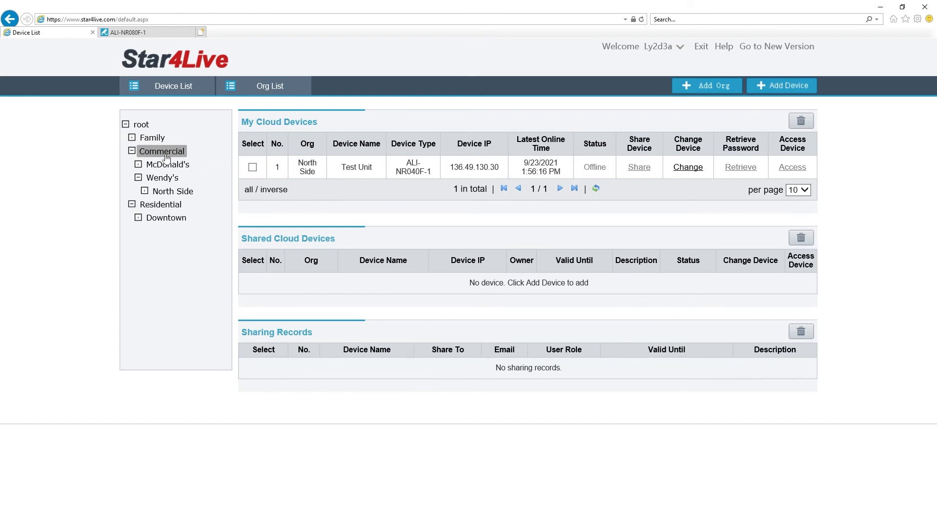
pyautogui.click(152, 140)
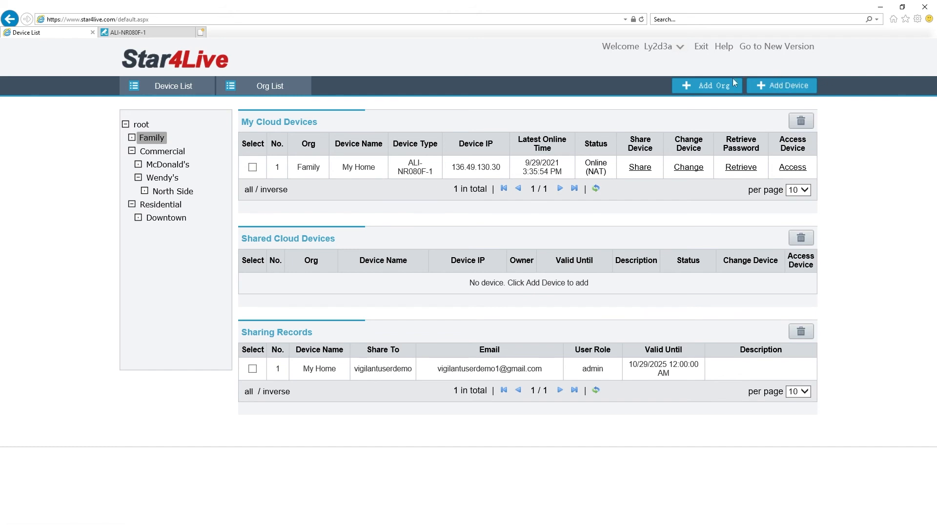
# Copy the register code from the NVR's Network > P2P settings, then return to the Device List tab
pyautogui.click(128, 32)
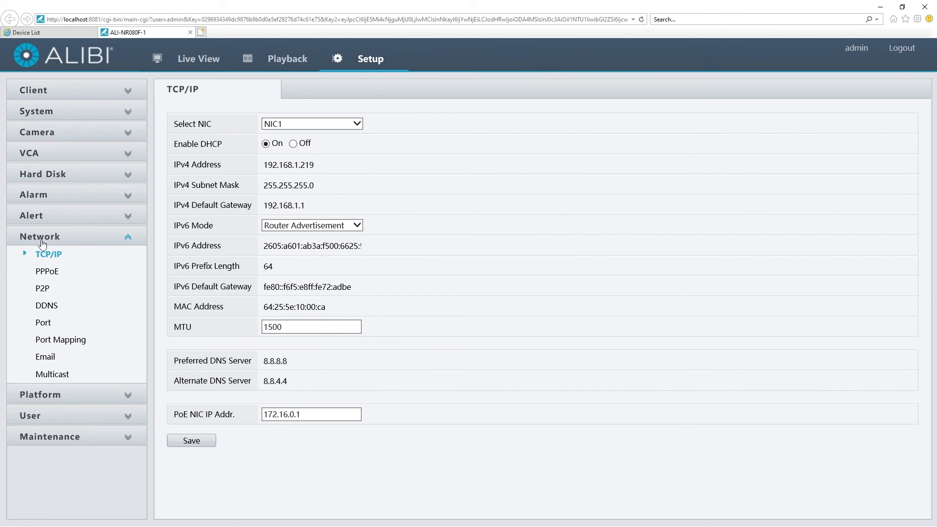
pyautogui.click(43, 288)
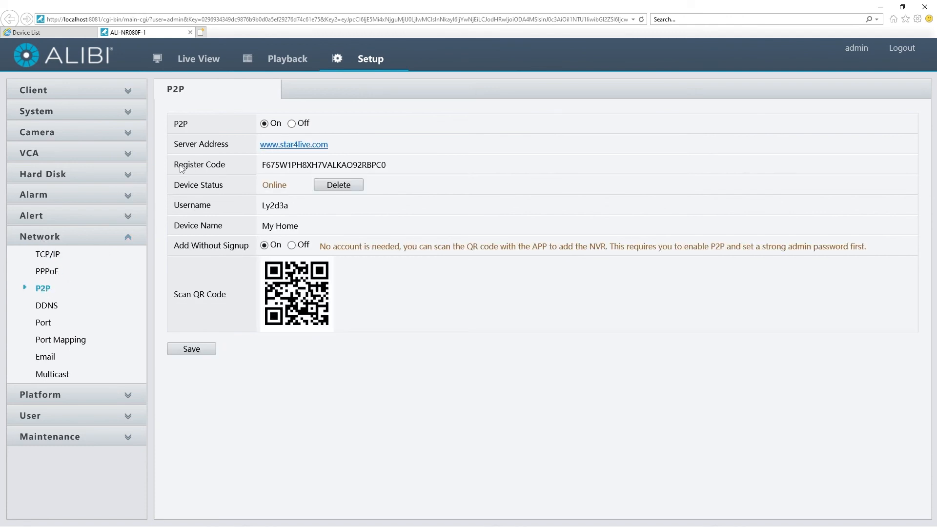
pyautogui.moveTo(174, 165); pyautogui.dragTo(227, 166)
pyautogui.moveTo(400, 168); pyautogui.dragTo(263, 166)
pyautogui.rightClick(268, 166)
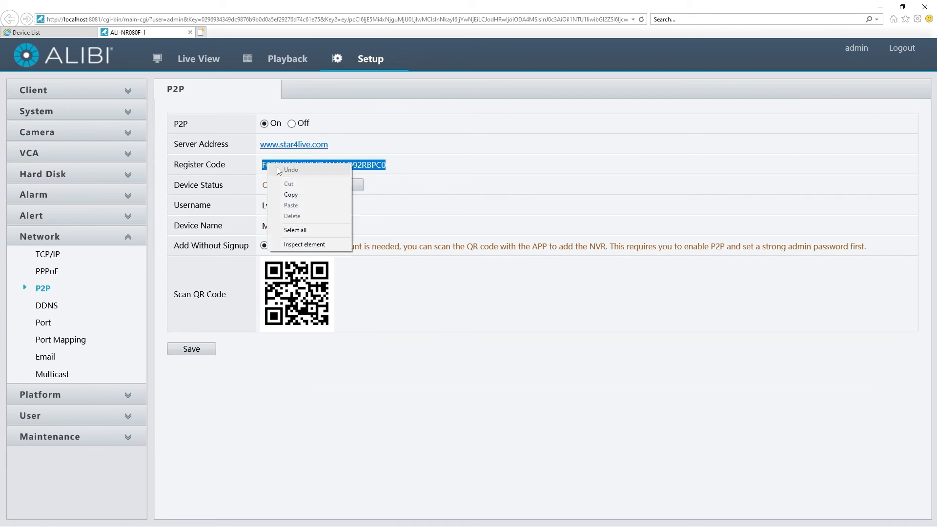
pyautogui.click(300, 194)
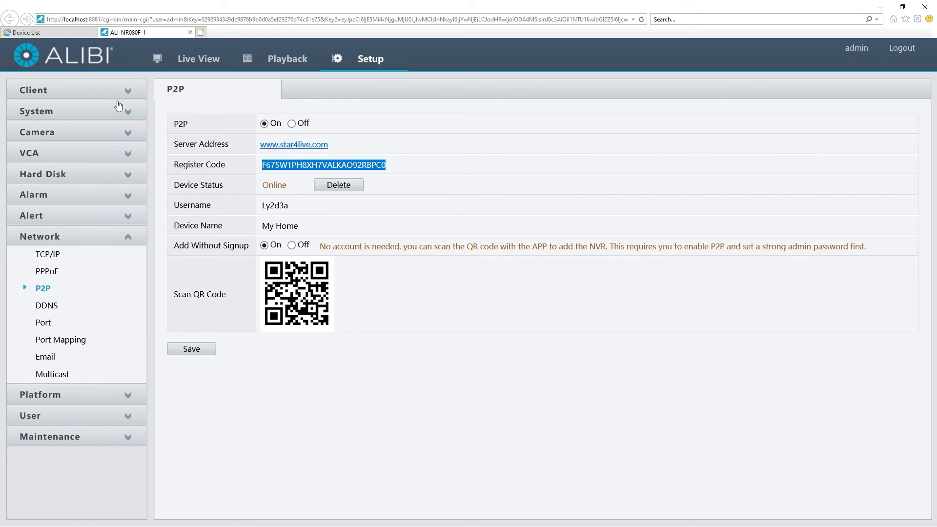
pyautogui.click(51, 33)
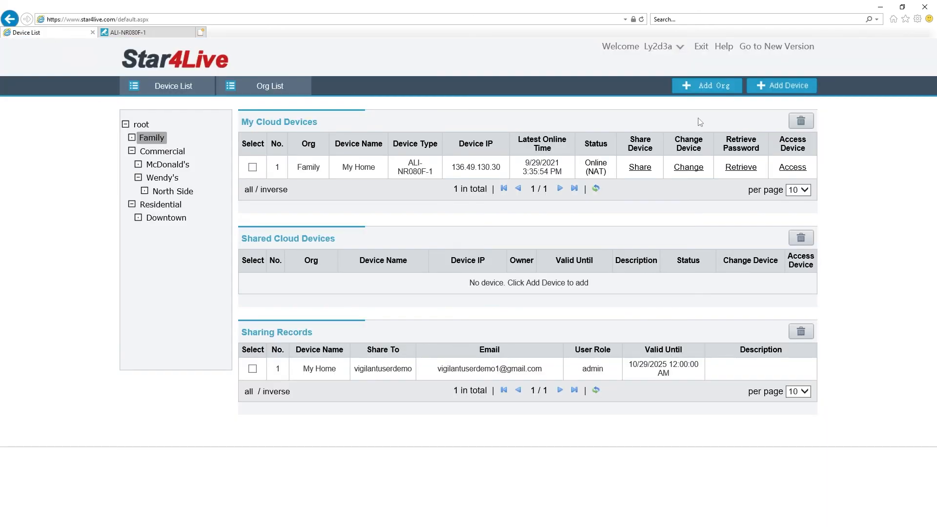
# Start a new device entry with the copied register code pasted into the Register Code field
pyautogui.click(771, 90)
pyautogui.click(425, 196)
pyautogui.rightClick(425, 195)
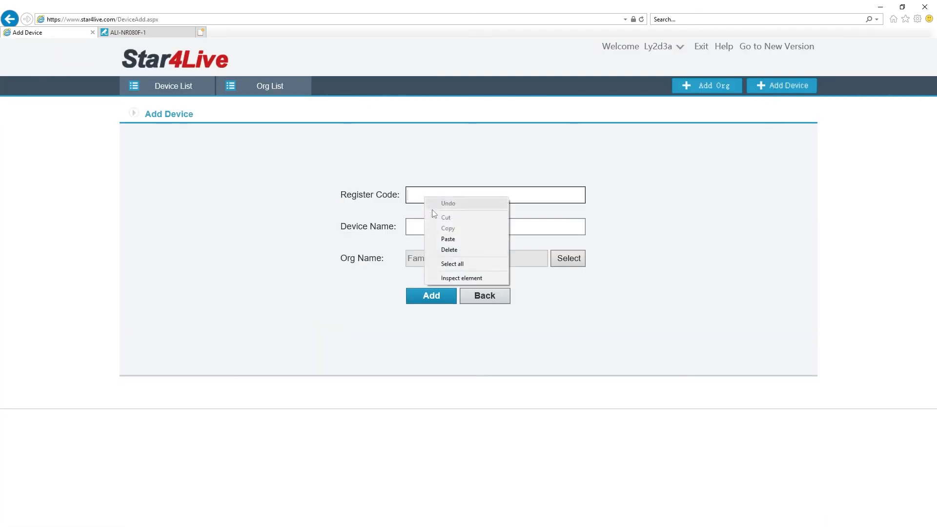
pyautogui.click(440, 238)
pyautogui.click(427, 225)
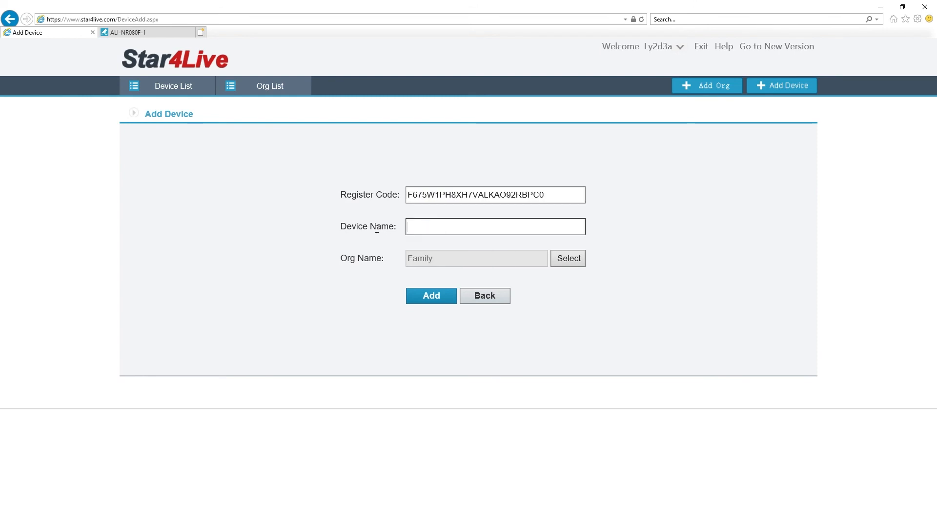
# Keep Family as the new device's organisation, then leave the form without adding it
pyautogui.click(570, 257)
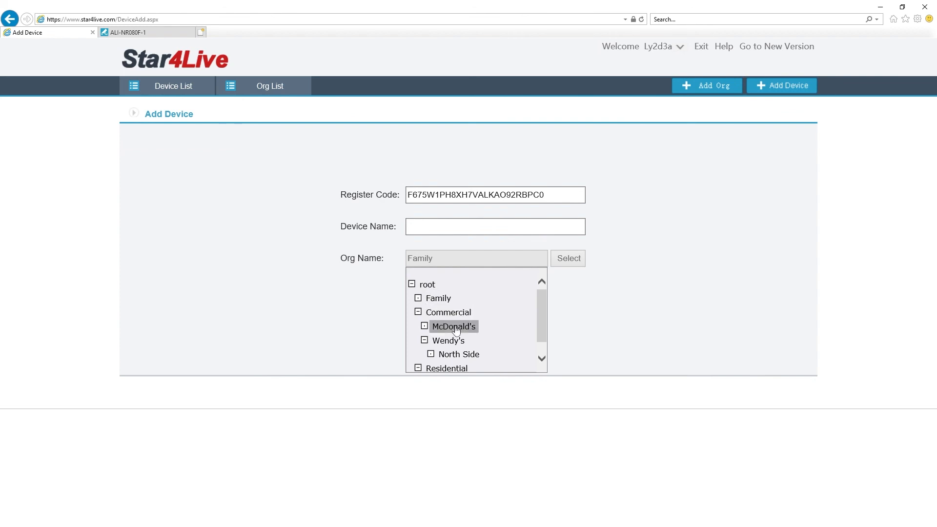
pyautogui.click(439, 297)
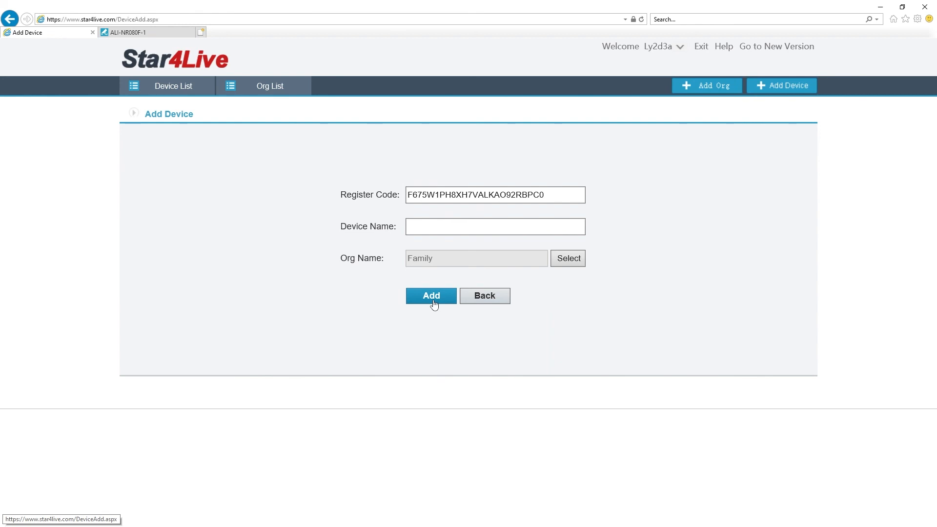
pyautogui.click(488, 298)
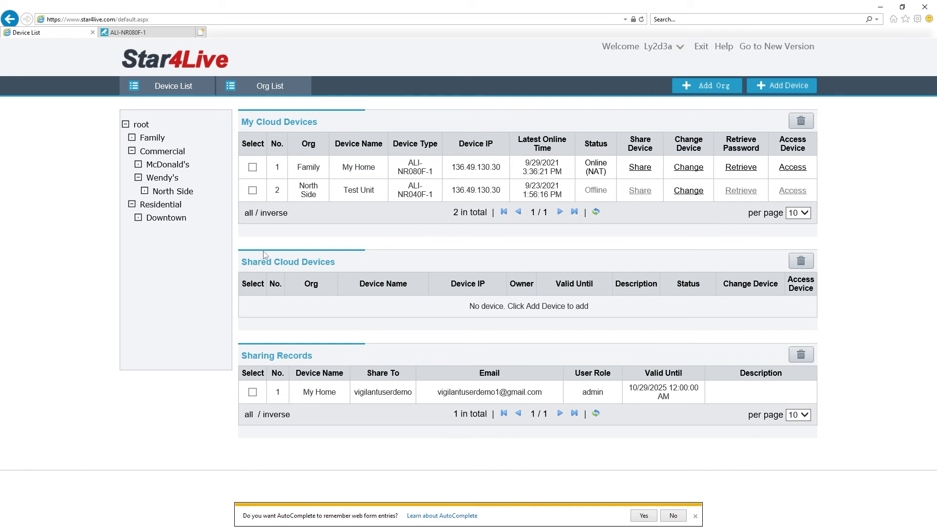
pyautogui.click(639, 168)
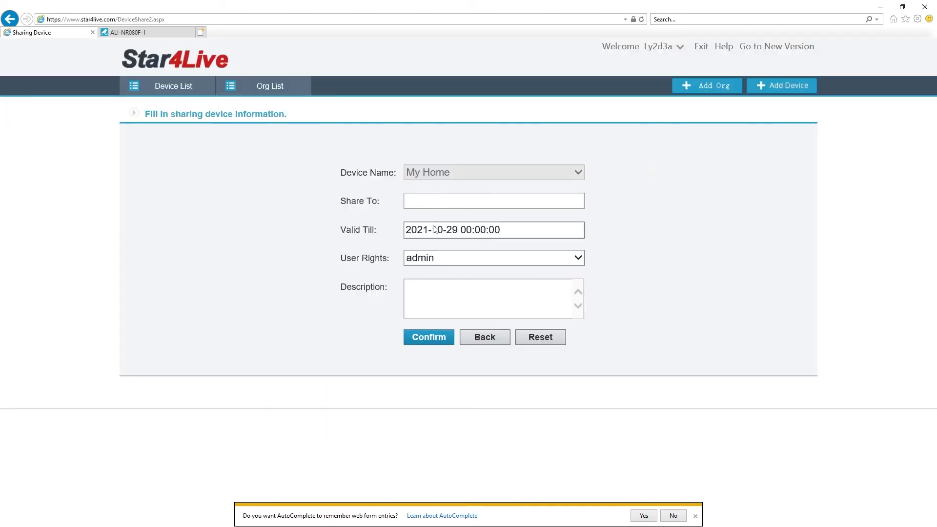
pyautogui.click(435, 260)
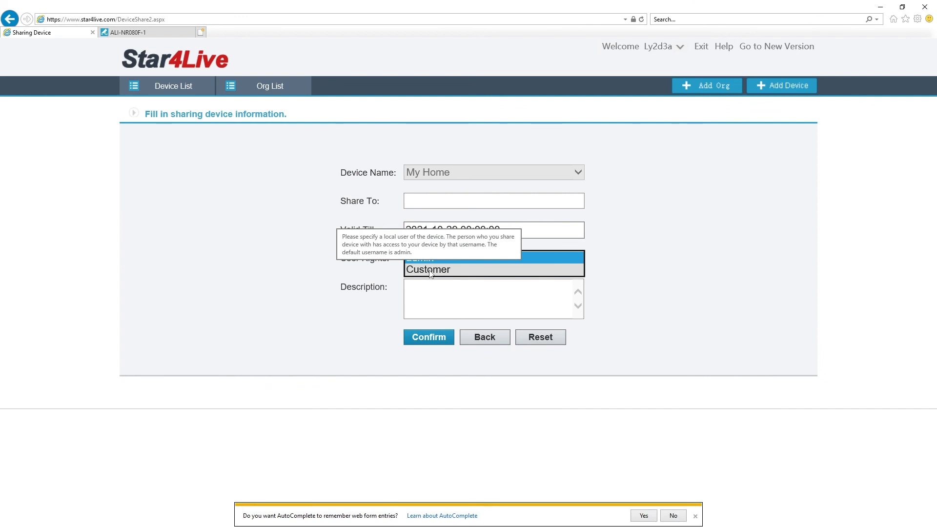
pyautogui.click(323, 278)
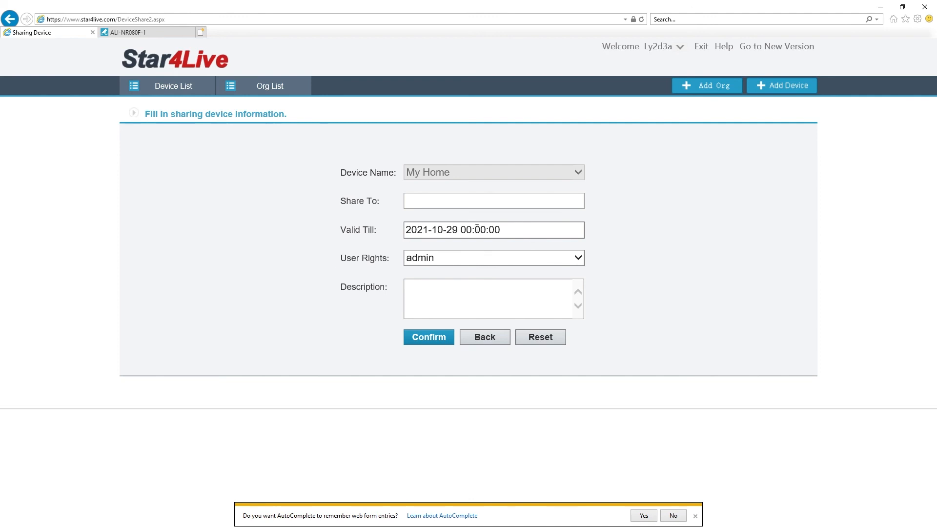
pyautogui.click(500, 341)
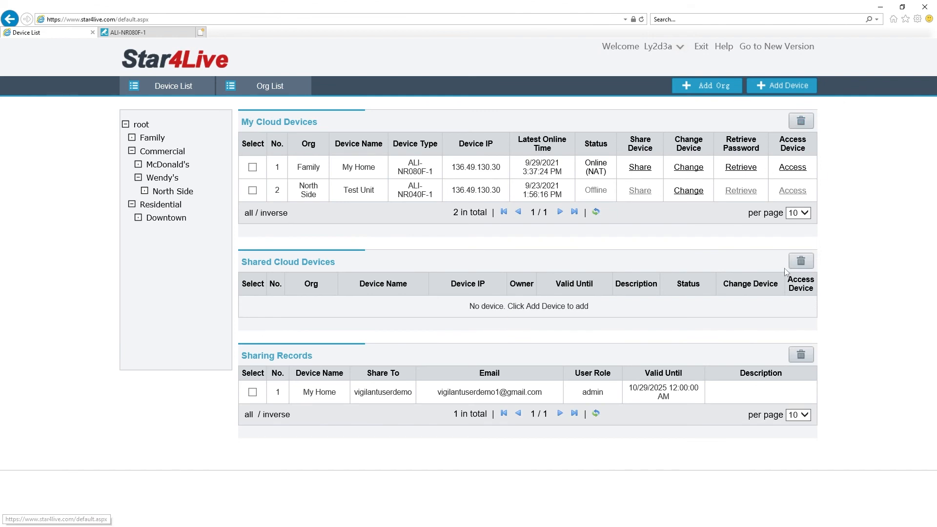
# Delete the My Home entry under Sharing Records and confirm cancelling the share
pyautogui.click(252, 190)
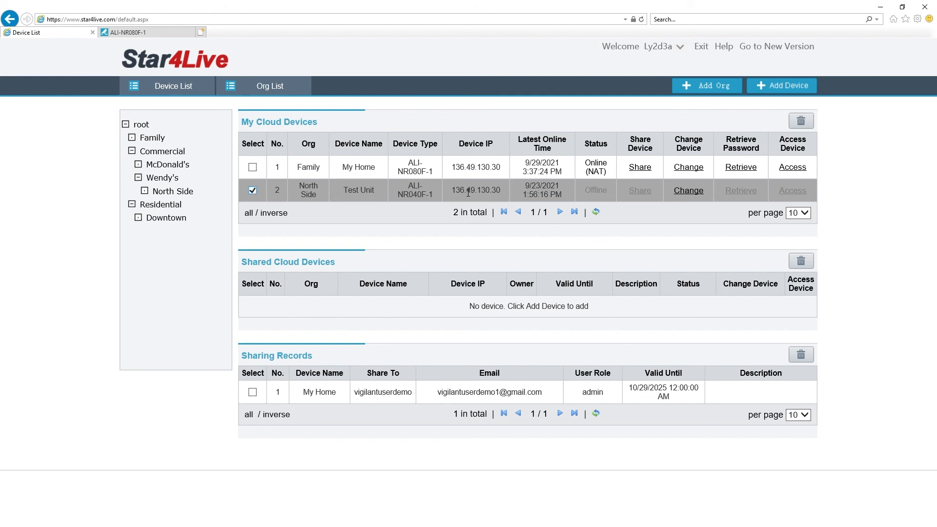
pyautogui.click(255, 193)
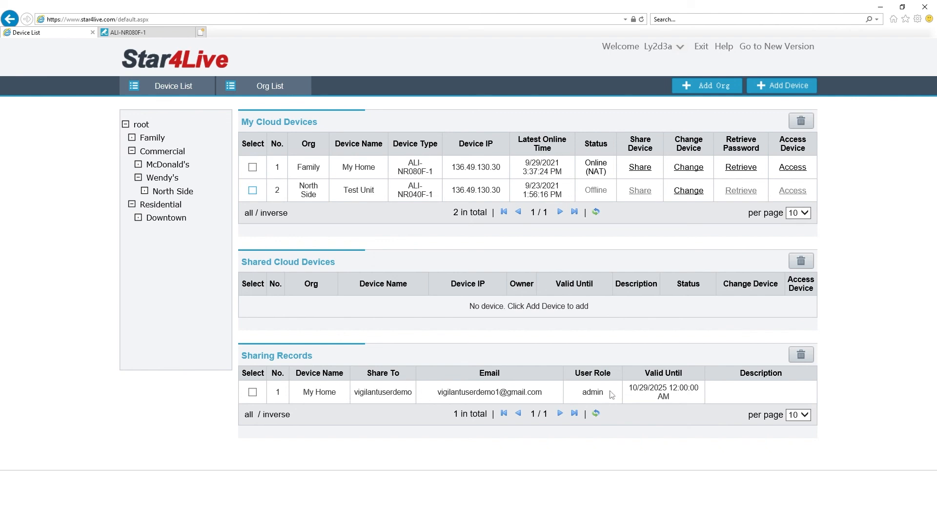
pyautogui.click(251, 394)
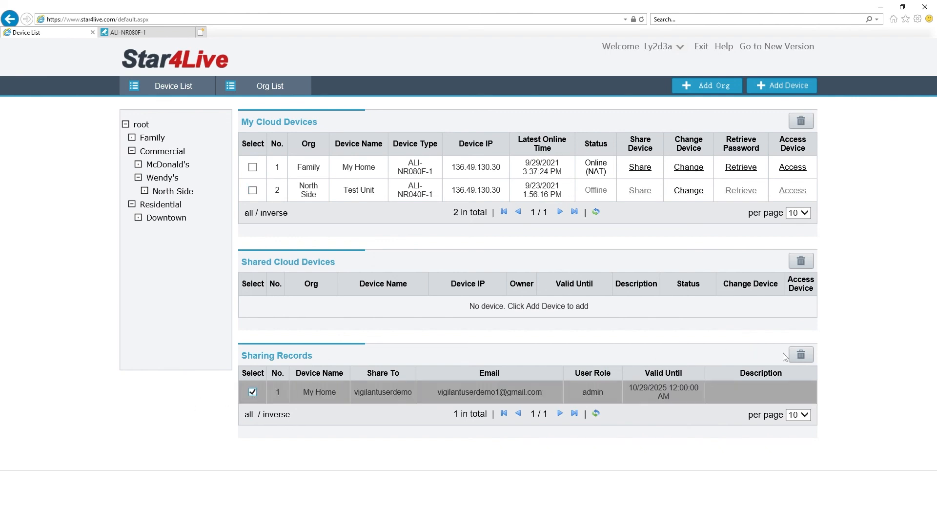
pyautogui.click(799, 361)
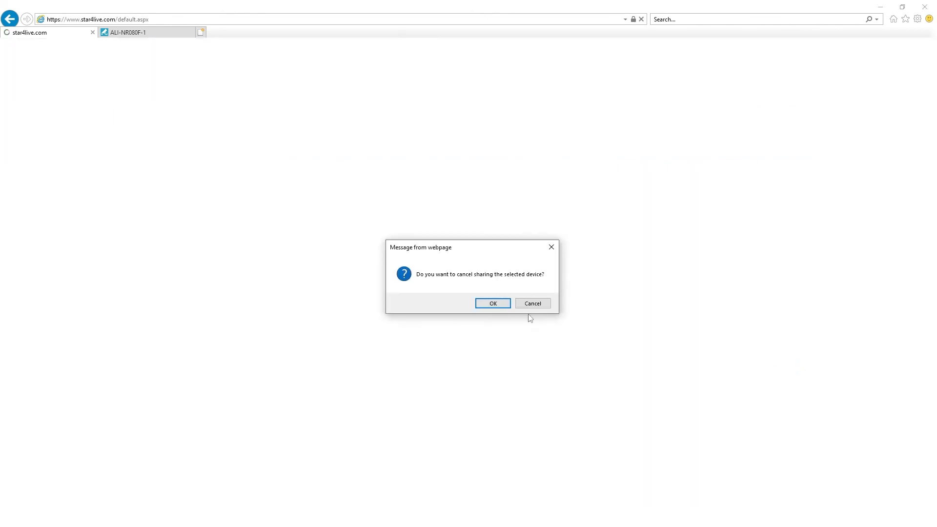
pyautogui.click(490, 304)
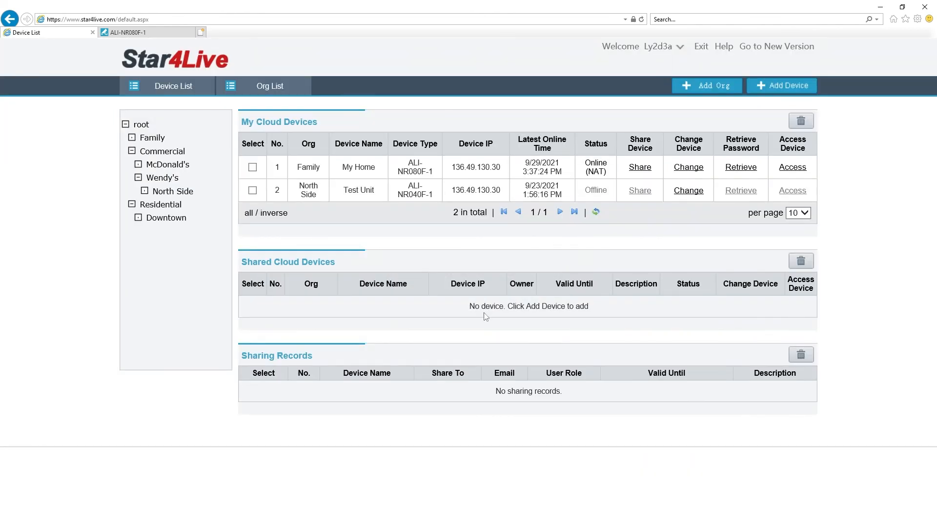